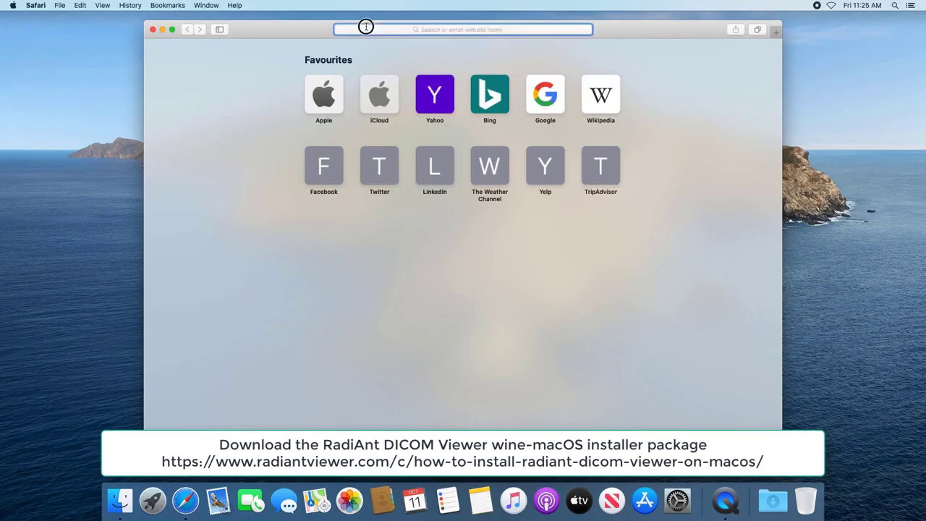
# Step: Go to radiantviewer.com and open the macOS info page for RadiAnt DICOM Viewer
pyautogui.write('radiantviewer.com')
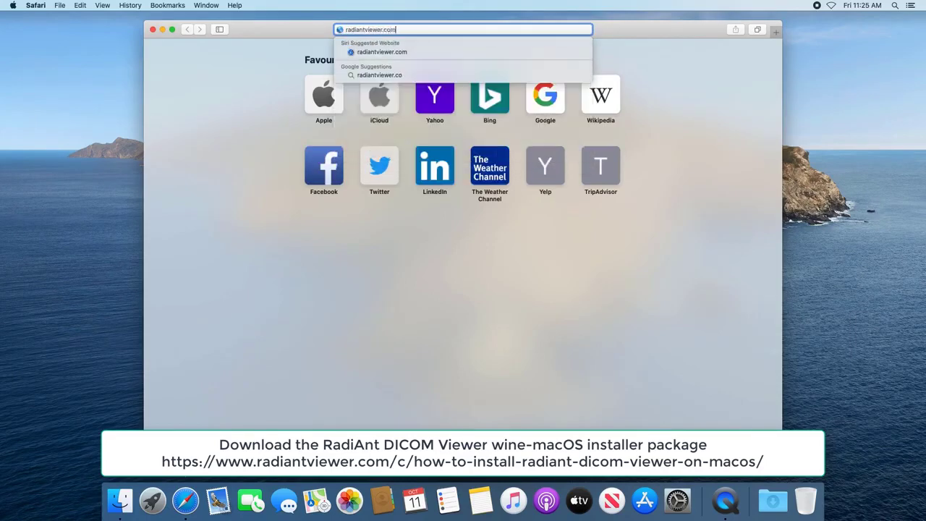
pyautogui.press('Return')
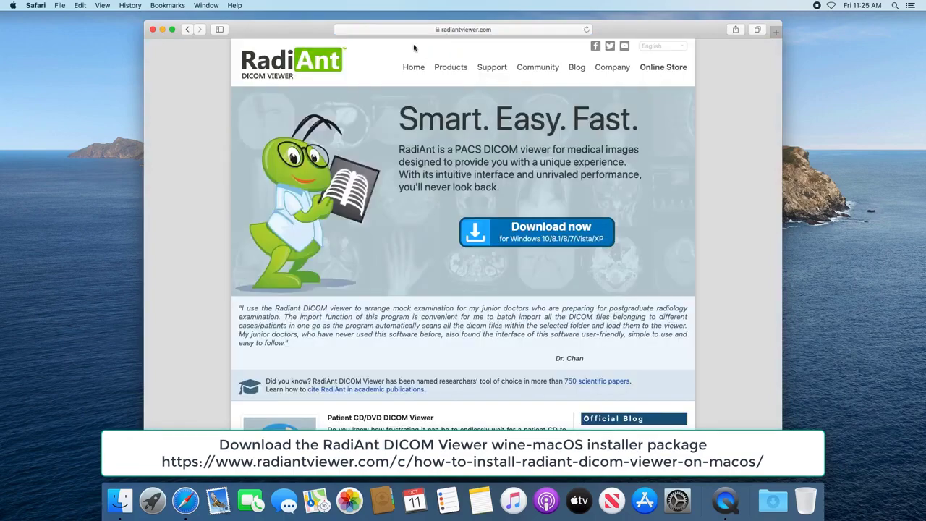
pyautogui.moveTo(447, 69)
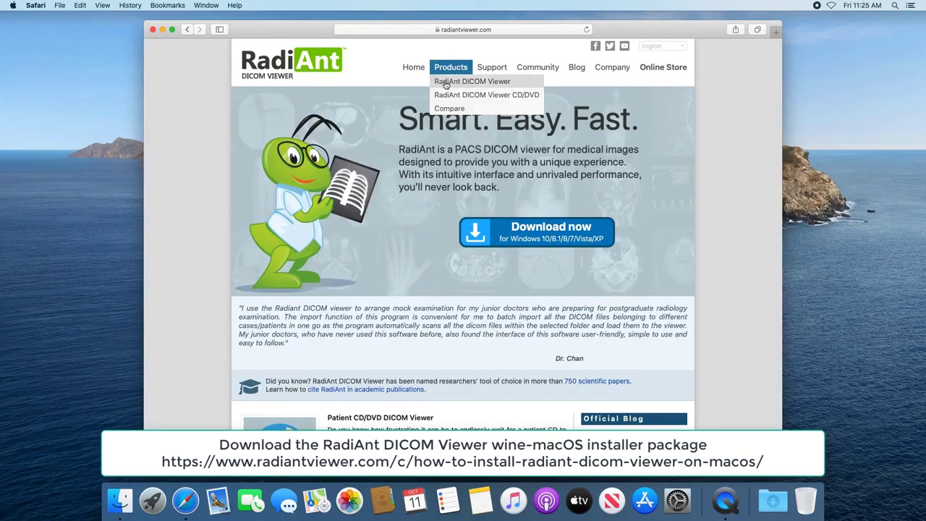
pyautogui.click(446, 82)
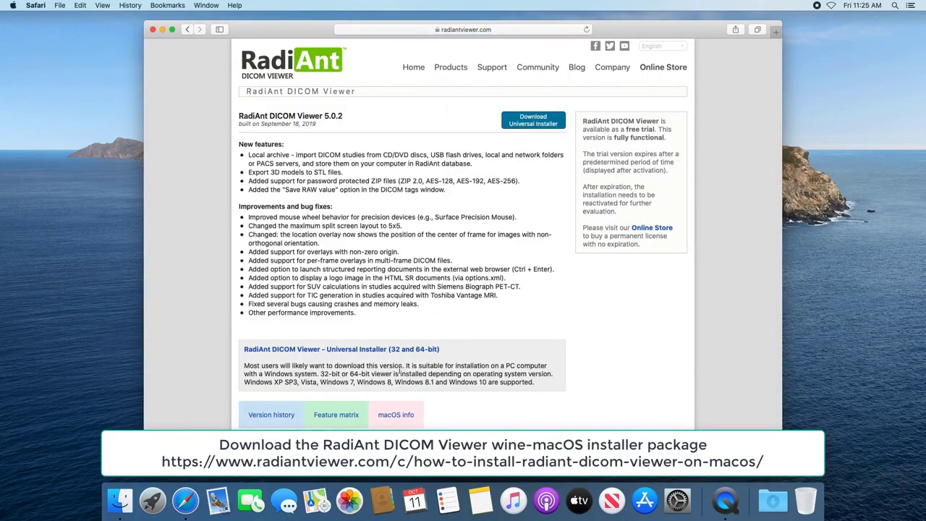
pyautogui.click(397, 415)
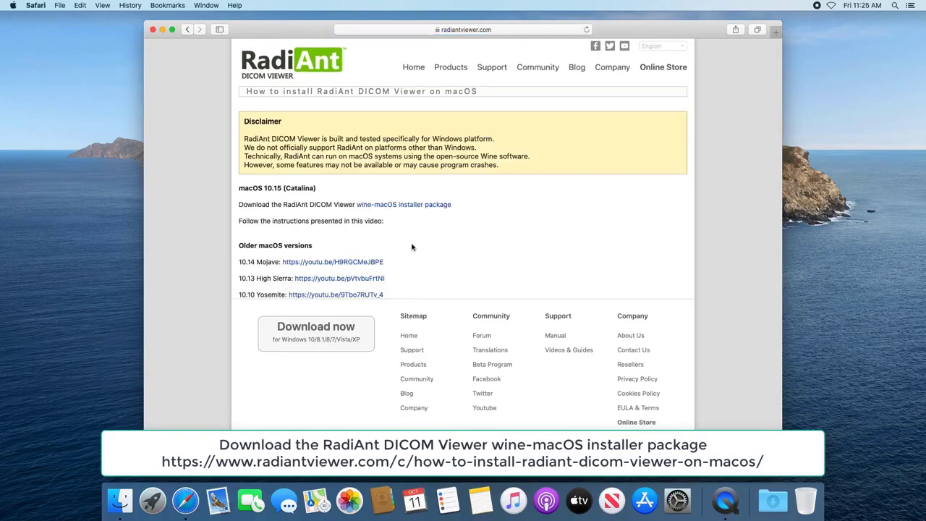
# Step: Download the wine-macOS installer package, allowing downloads from radiantviewer.com, and close the browser window
pyautogui.click(410, 207)
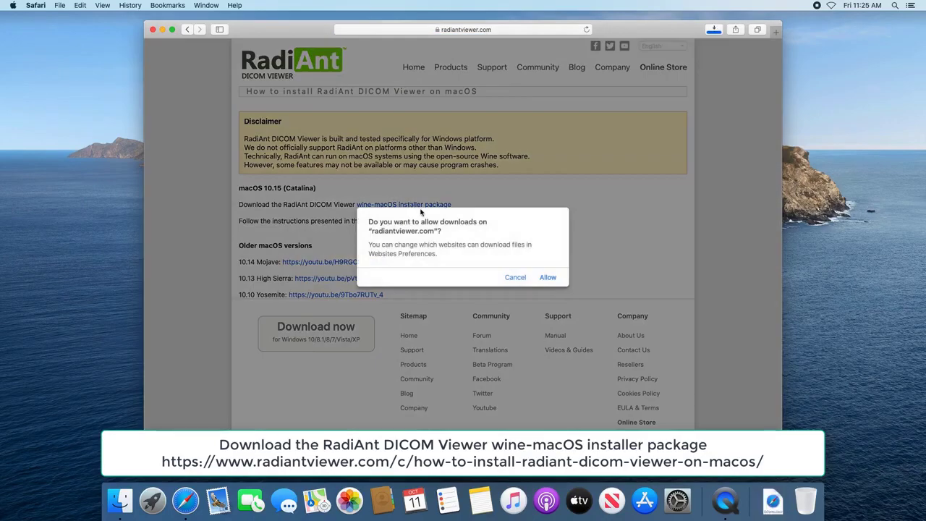
pyautogui.click(548, 278)
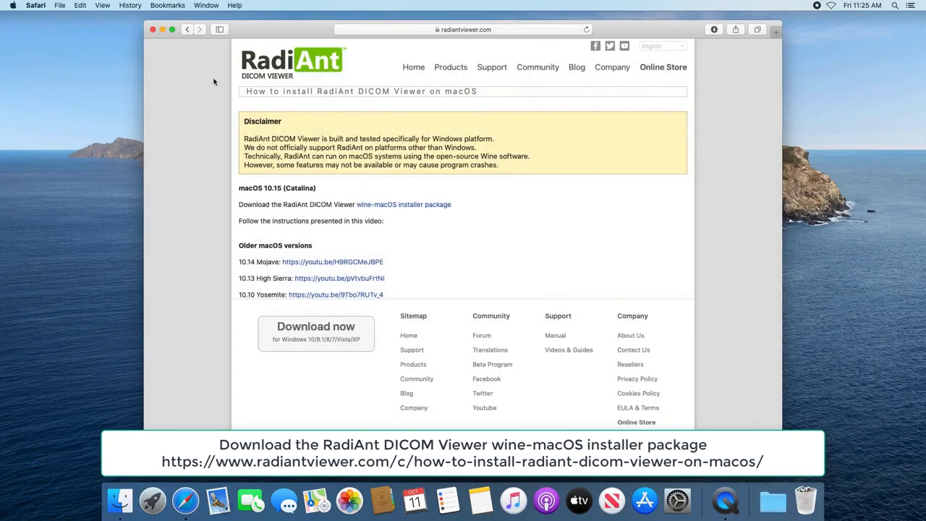
pyautogui.click(153, 30)
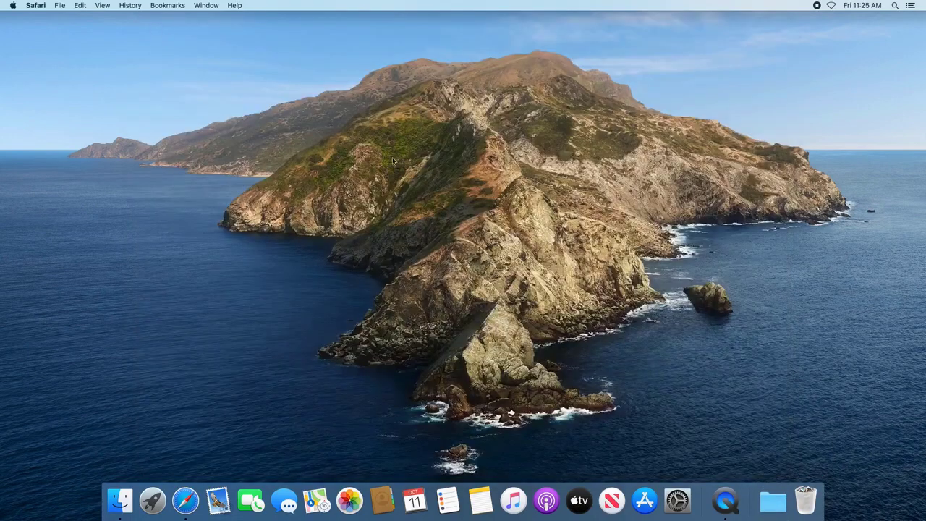
# Step: Move the radiant-wine folder from Downloads onto the desktop and open it
pyautogui.click(774, 500)
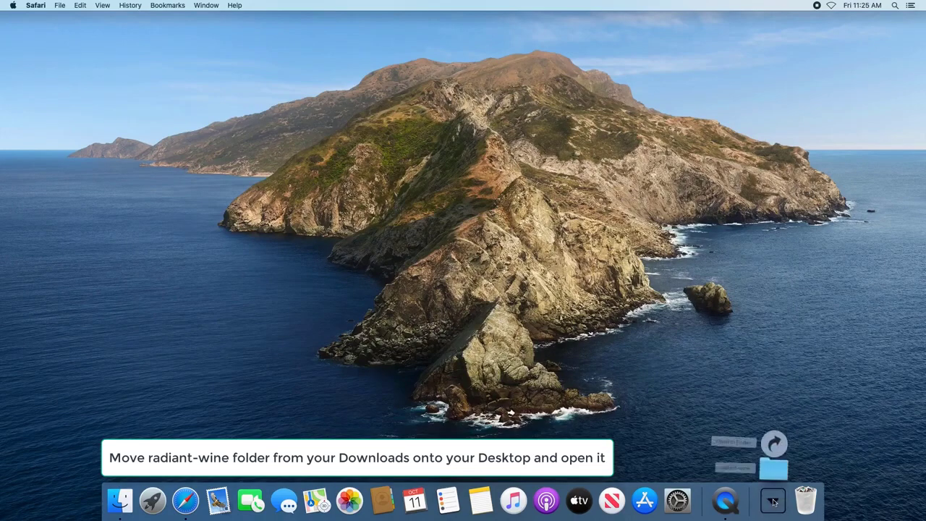
pyautogui.moveTo(777, 465); pyautogui.dragTo(151, 274)
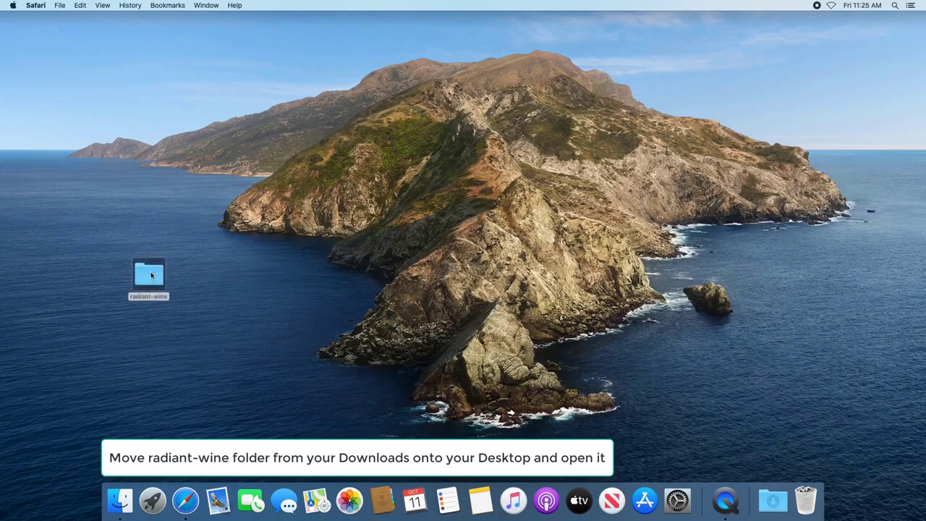
pyautogui.click(150, 271)
pyautogui.doubleClick(150, 271)
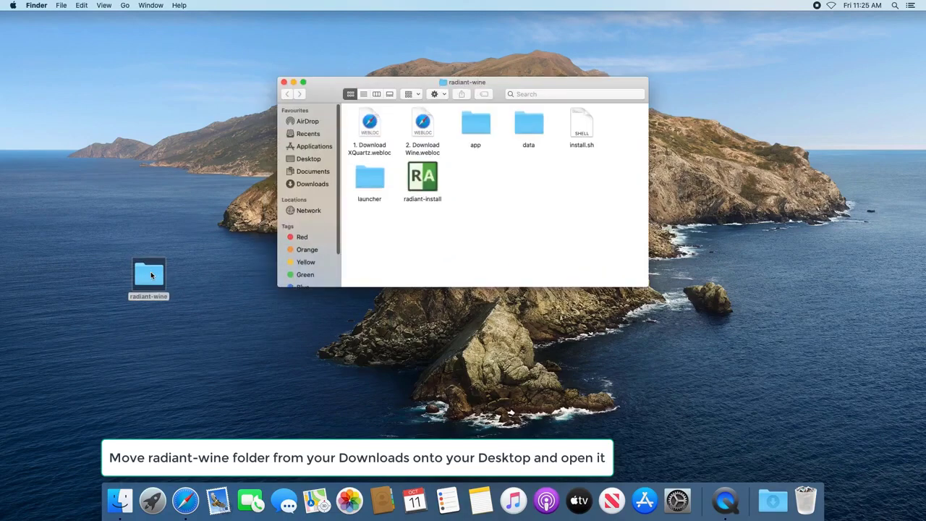
# Step: Open the XQuartz download link from the radiant-wine folder and download XQuartz-2.7.11.dmg, allowing downloads from xquartz.org
pyautogui.doubleClick(369, 123)
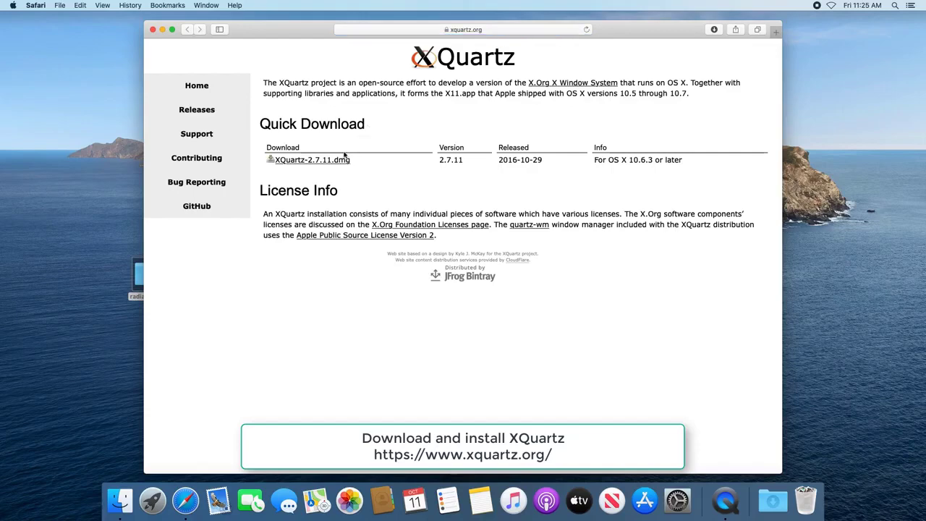
pyautogui.click(328, 161)
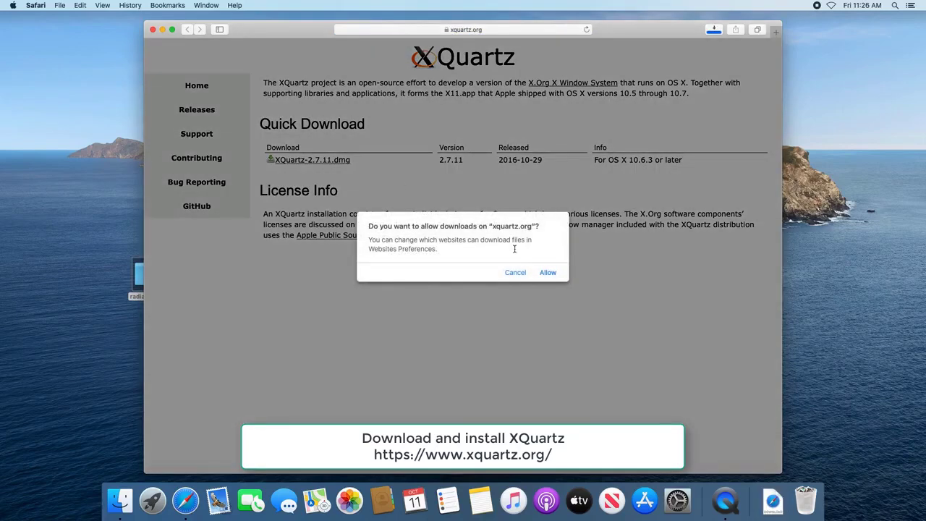
pyautogui.click(548, 272)
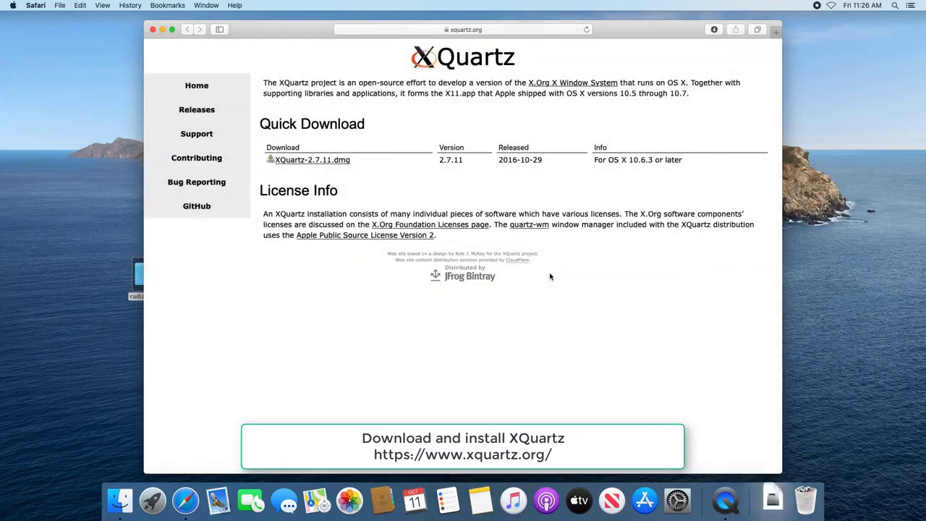
# Step: Open the downloaded XQuartz disk image and launch XQuartz.pkg
pyautogui.click(770, 500)
pyautogui.click(776, 468)
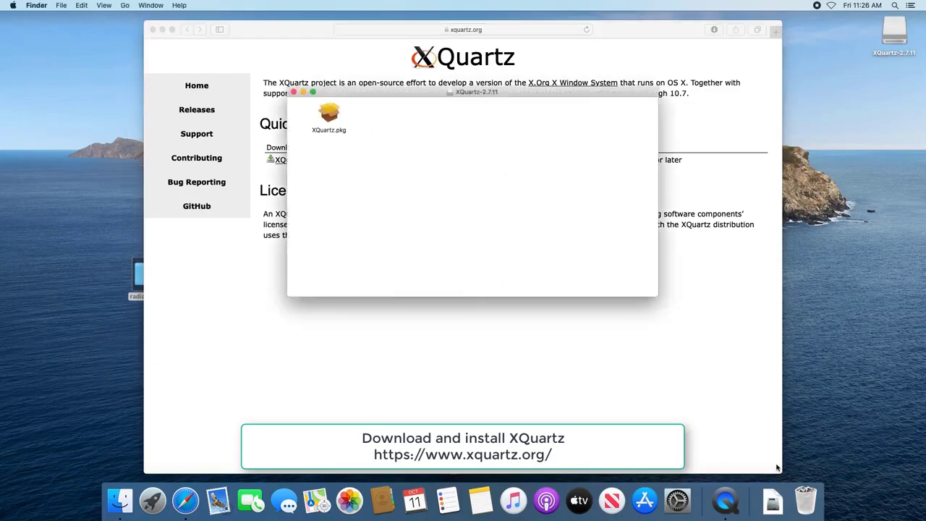
pyautogui.click(330, 118)
pyautogui.doubleClick(330, 116)
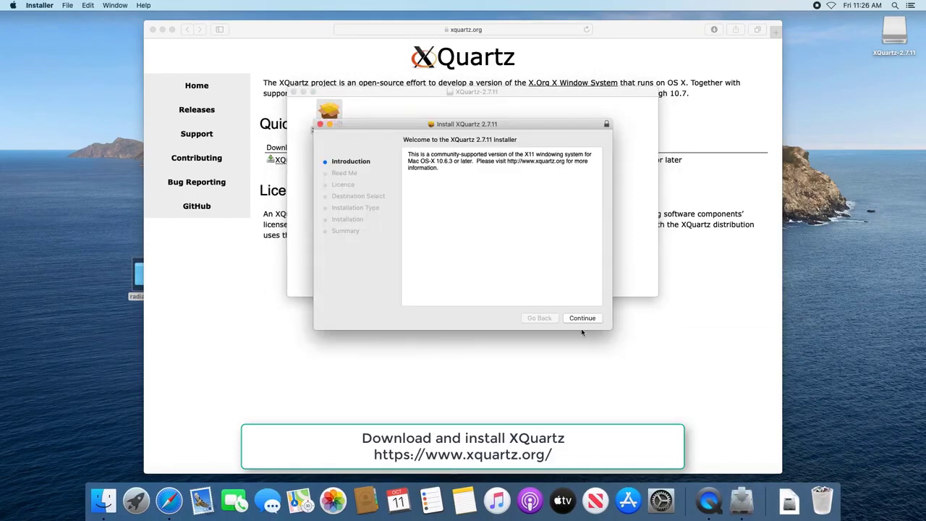
# Step: Proceed through the XQuartz installer's introduction and read-me pages and agree to the software licence
pyautogui.click(582, 319)
pyautogui.click(582, 318)
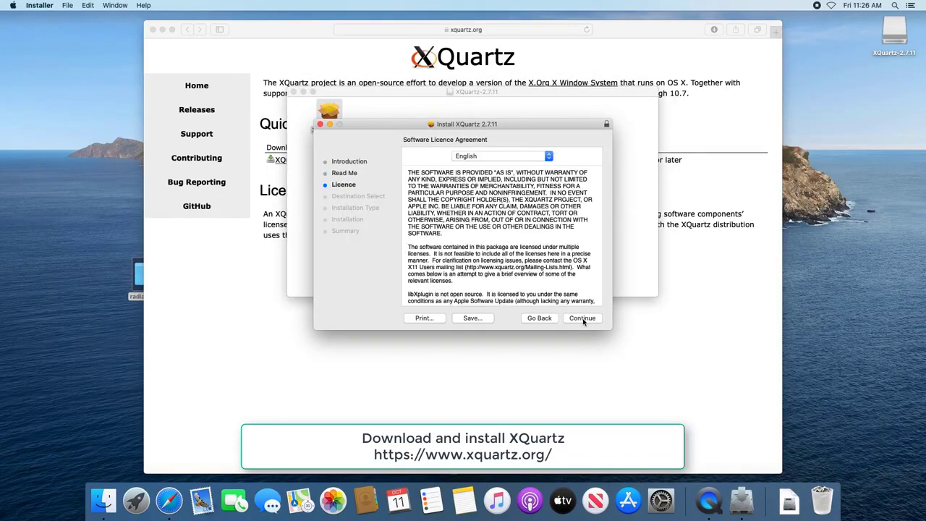
pyautogui.click(582, 318)
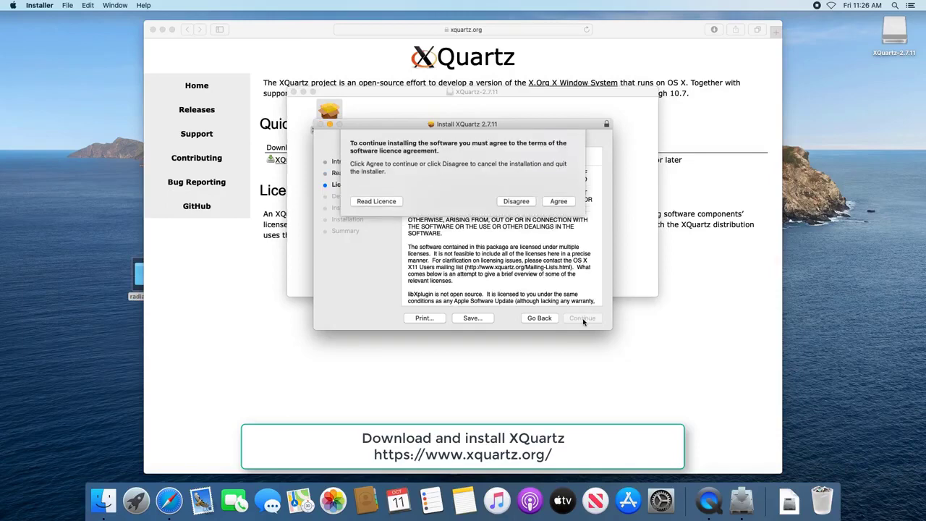
pyautogui.click(559, 202)
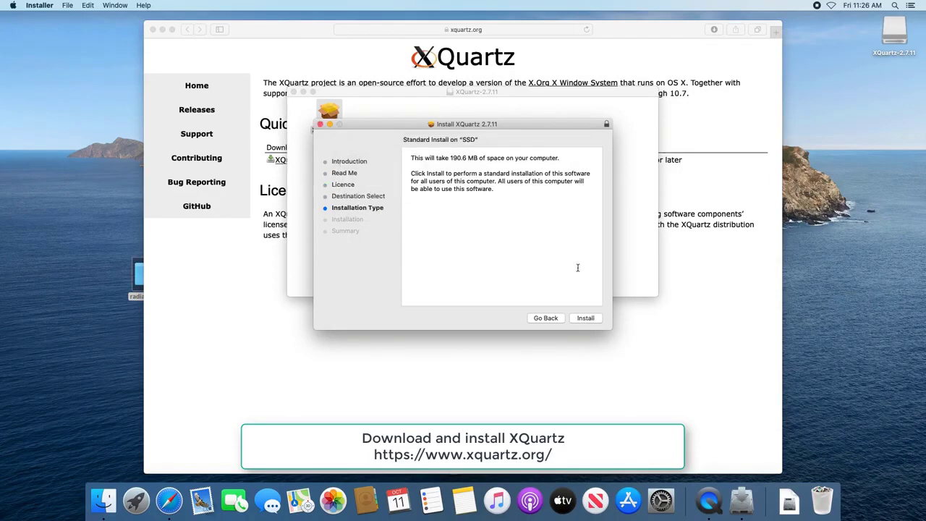
# Step: Run the standard XQuartz installation, authorizing it with the account password and allowing Installer to control System Events
pyautogui.click(586, 319)
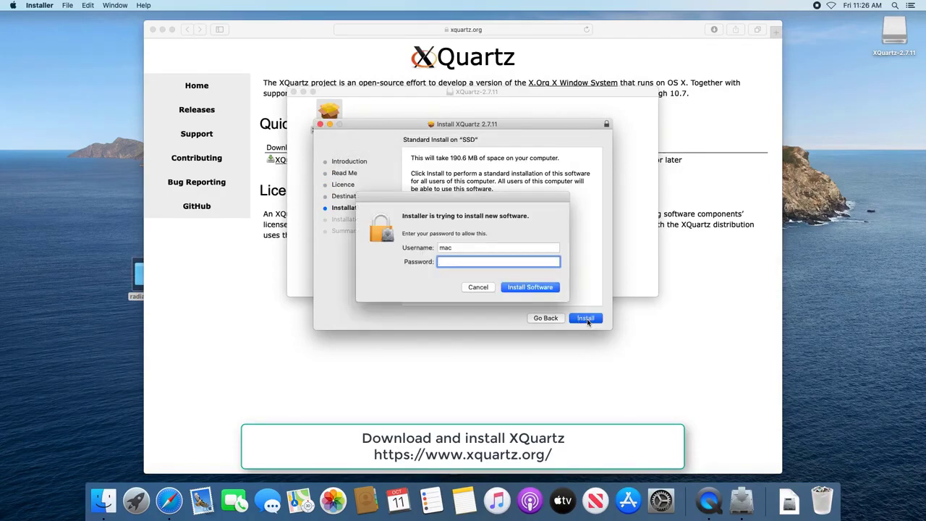
pyautogui.write('•')
pyautogui.click(531, 287)
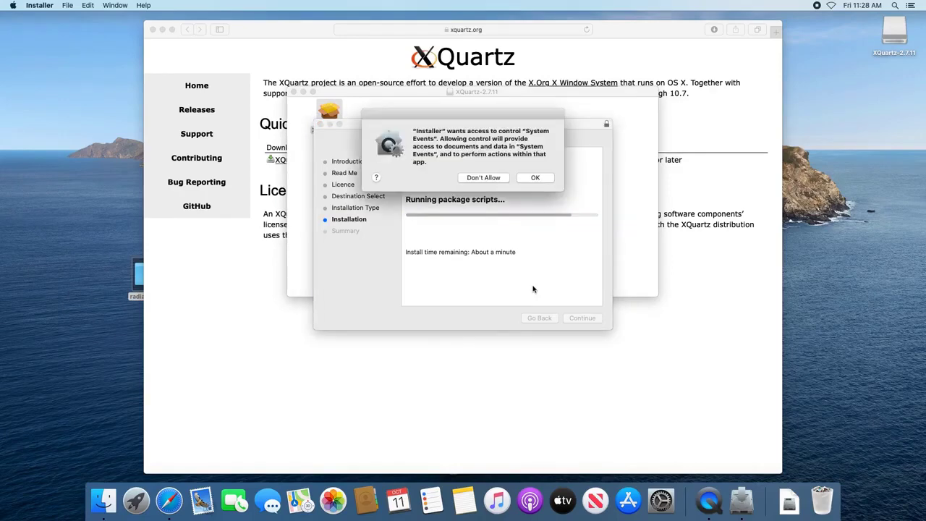
pyautogui.click(535, 177)
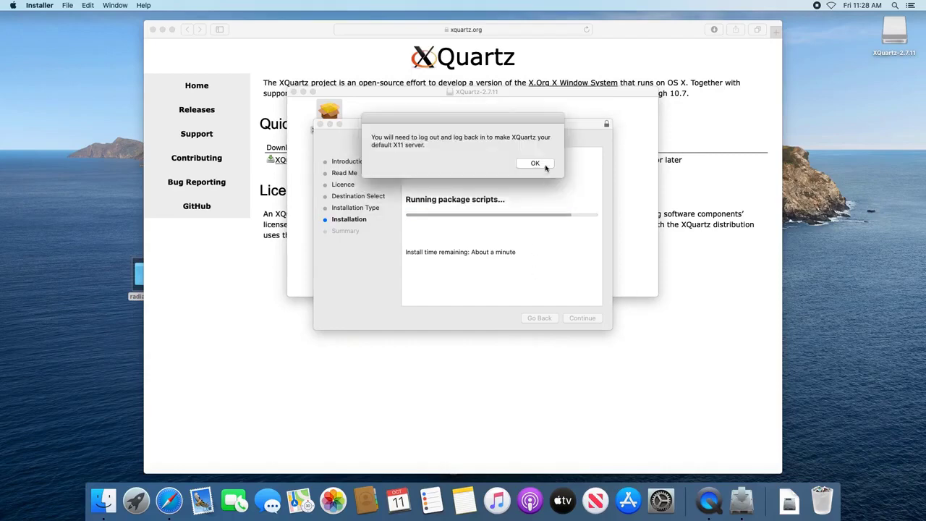
pyautogui.click(545, 168)
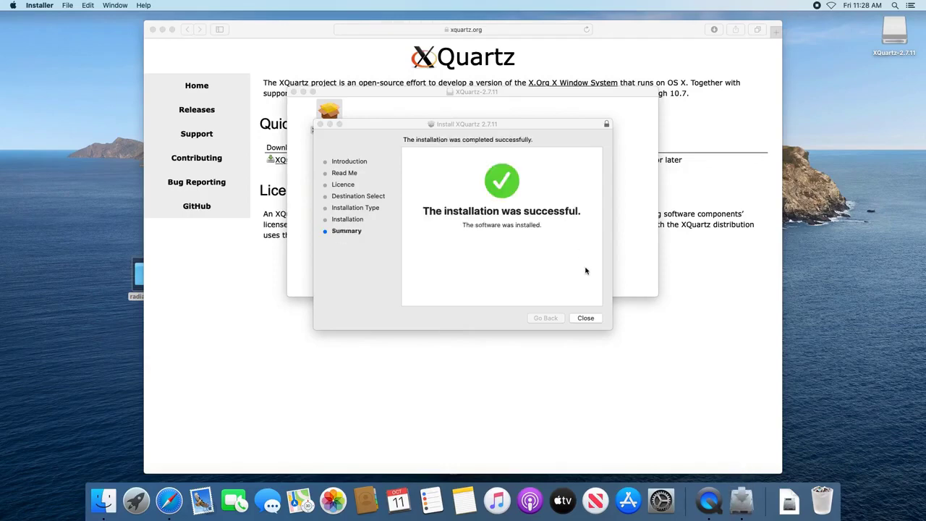
# Step: Close the XQuartz installer and move it to the Bin, allowing access to the Downloads folder
pyautogui.click(585, 319)
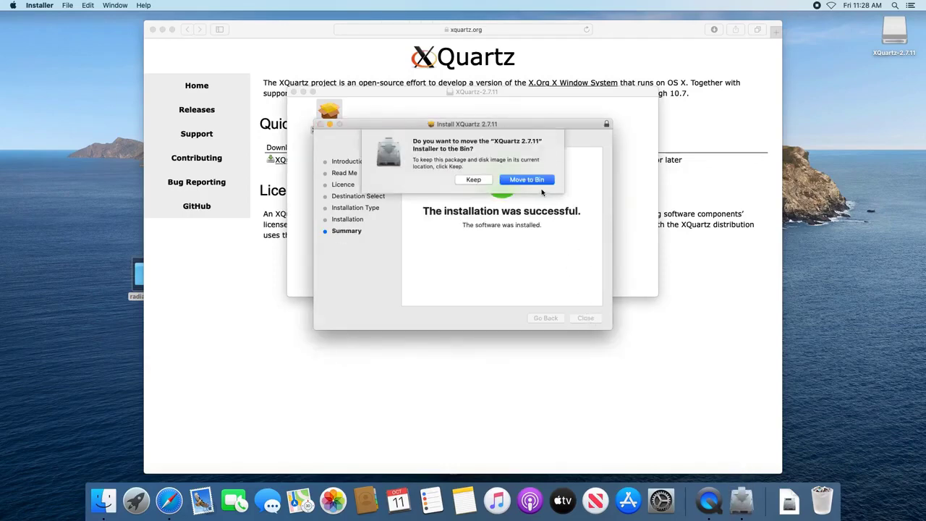
pyautogui.click(537, 179)
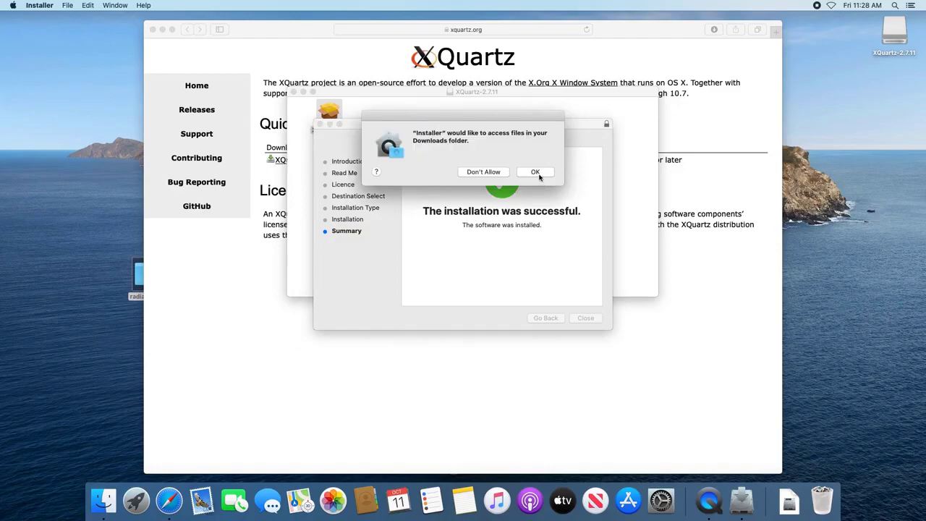
pyautogui.click(536, 173)
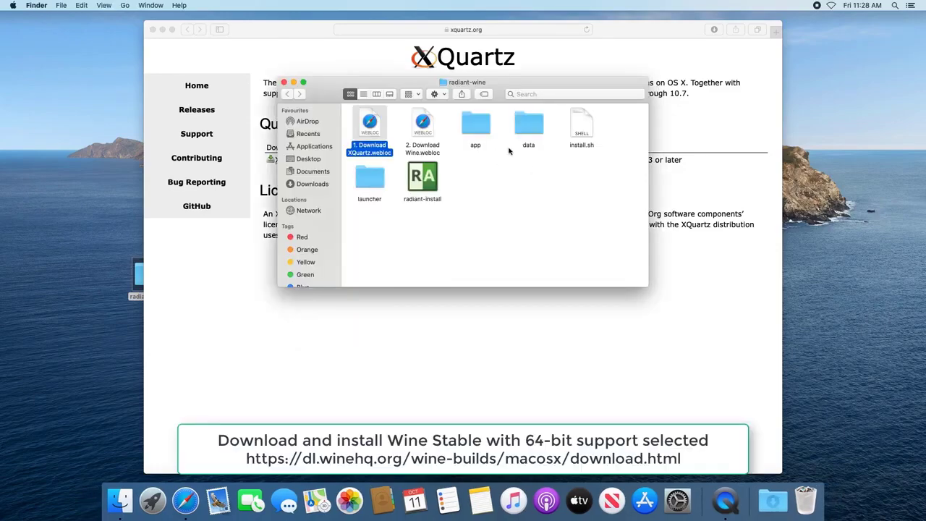
# Step: Open the Wine download link from the radiant-wine folder and download the "Wine Stable" installer, allowing downloads from dl.winehq.org
pyautogui.doubleClick(417, 126)
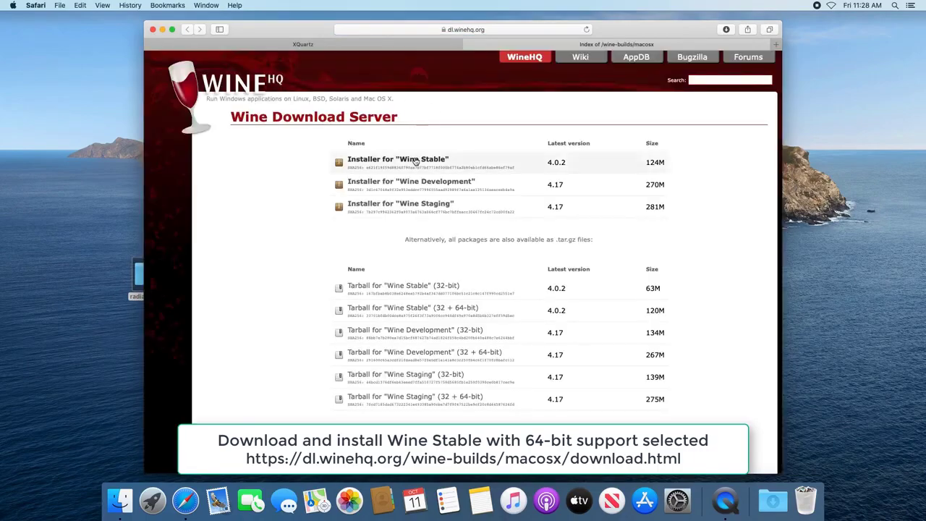
pyautogui.click(416, 160)
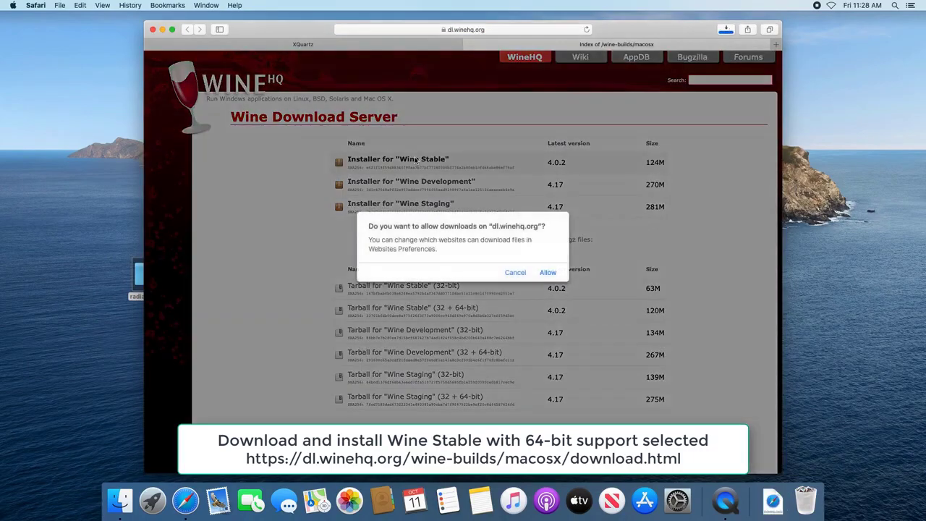
pyautogui.click(547, 273)
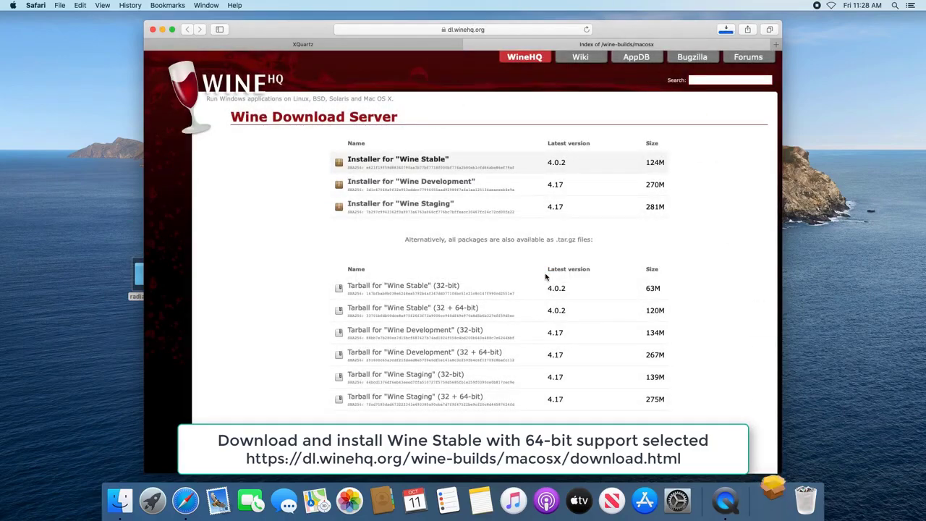
# Step: Open the downloaded Wine Stable package and include the optional 64 bit support in the custom installation
pyautogui.click(773, 497)
pyautogui.click(776, 465)
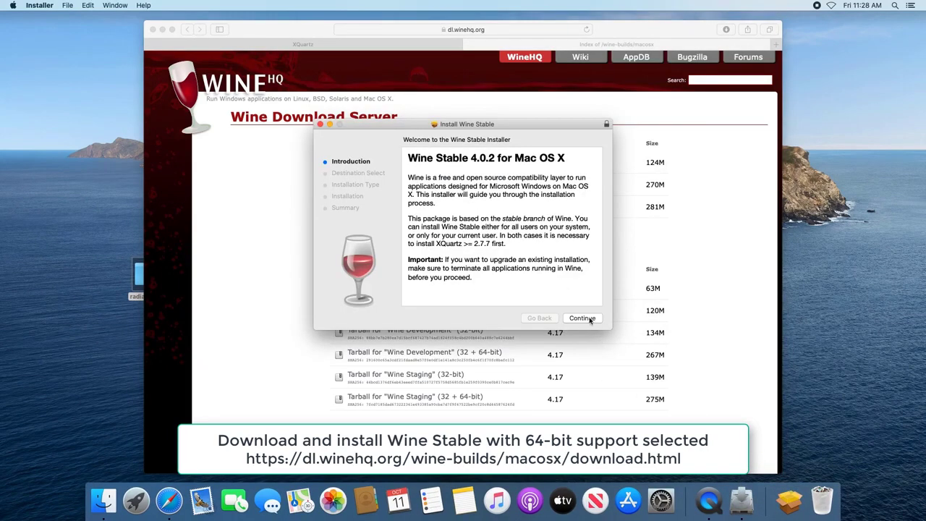
pyautogui.click(587, 318)
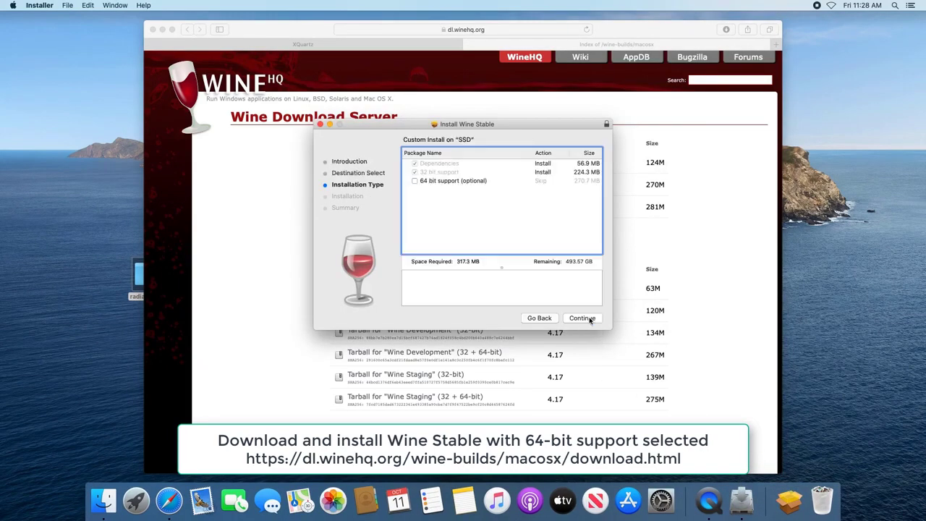
pyautogui.click(414, 182)
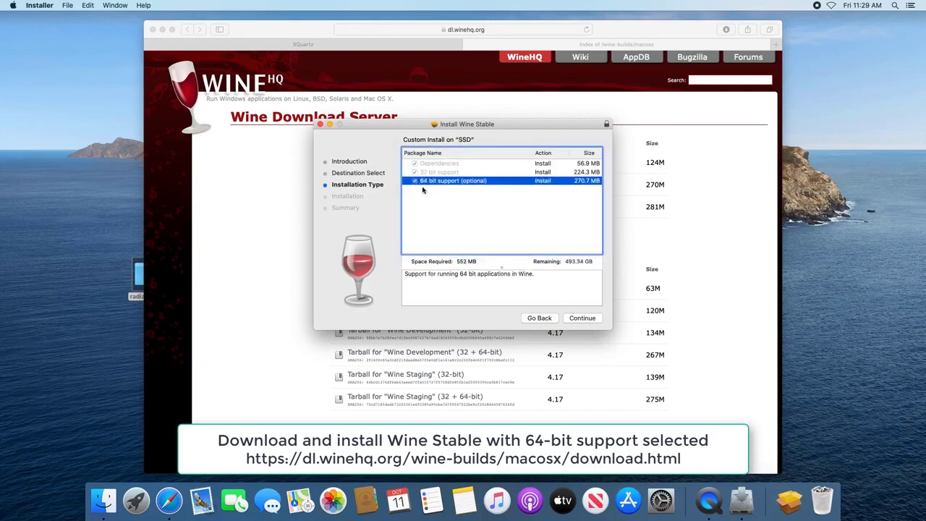
pyautogui.click(583, 318)
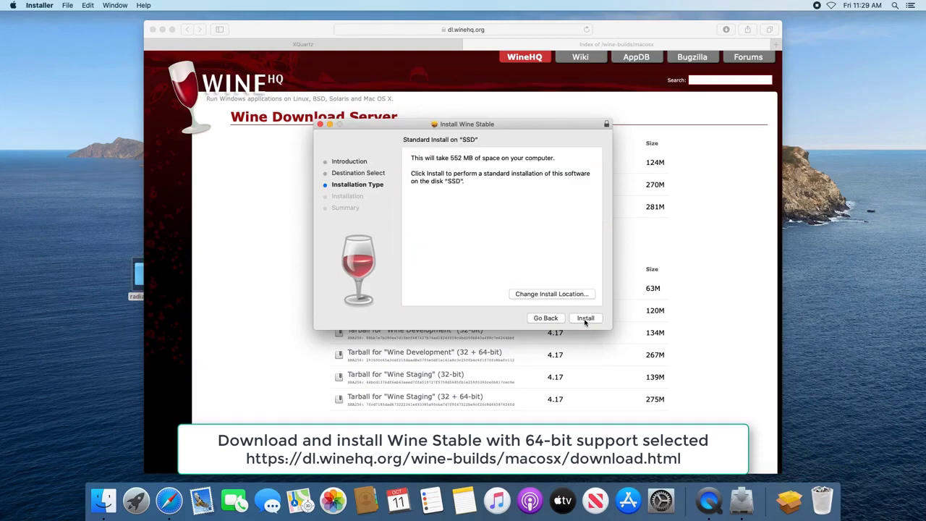
# Step: Start the Wine Stable installation and authorize it with the account password
pyautogui.click(585, 319)
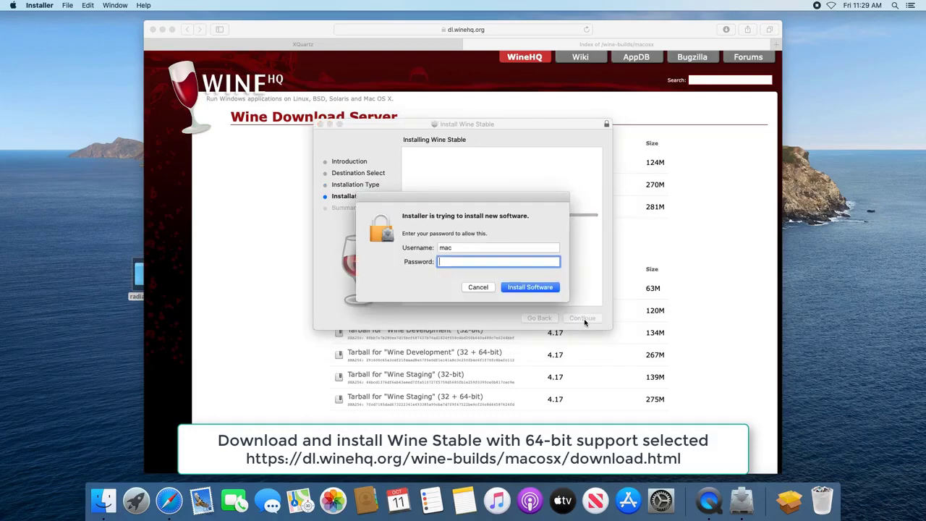
pyautogui.write('••••••')
pyautogui.click(530, 287)
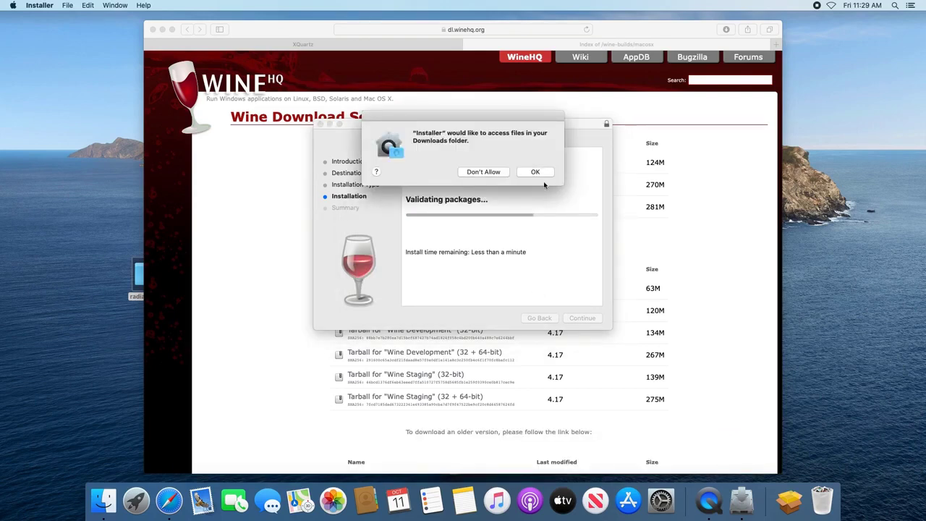
# Step: Allow the Wine Stable installer to access the Downloads folder, move it to the Bin when finished, and close the browser window
pyautogui.click(540, 174)
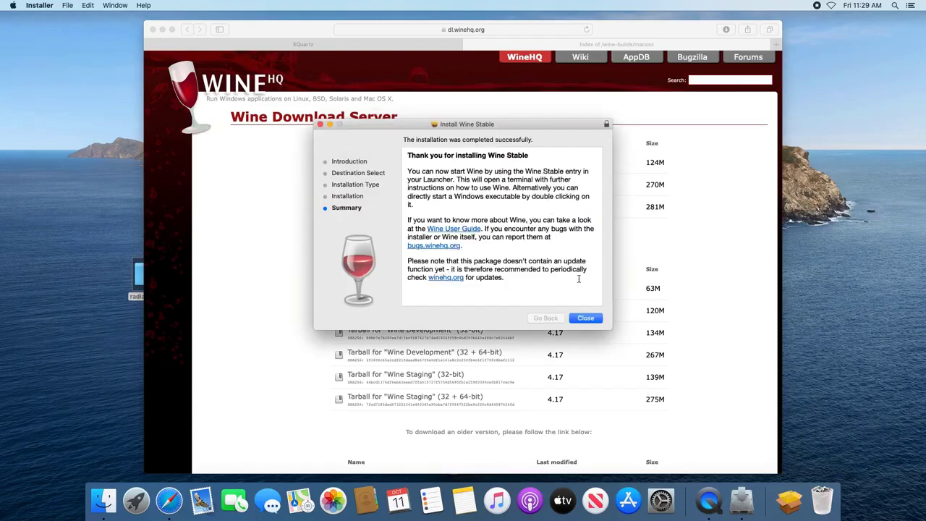
pyautogui.click(584, 318)
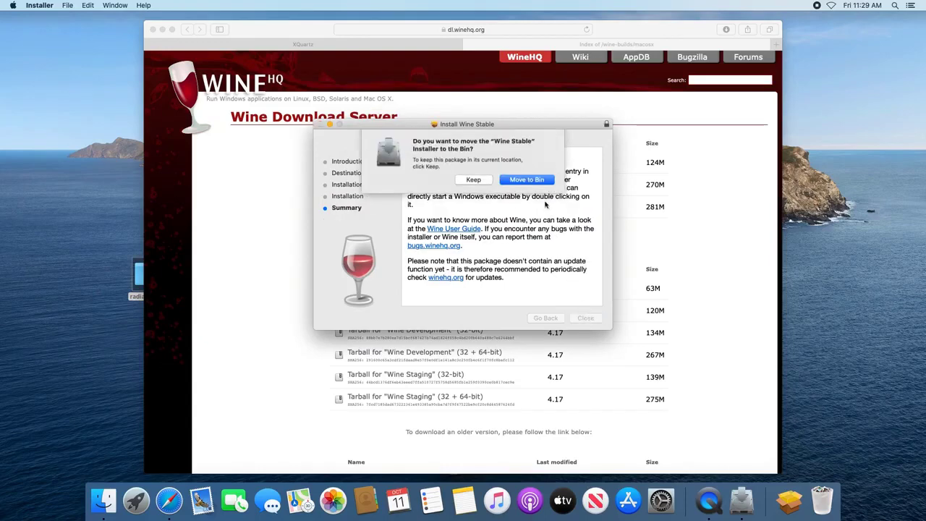
pyautogui.click(527, 179)
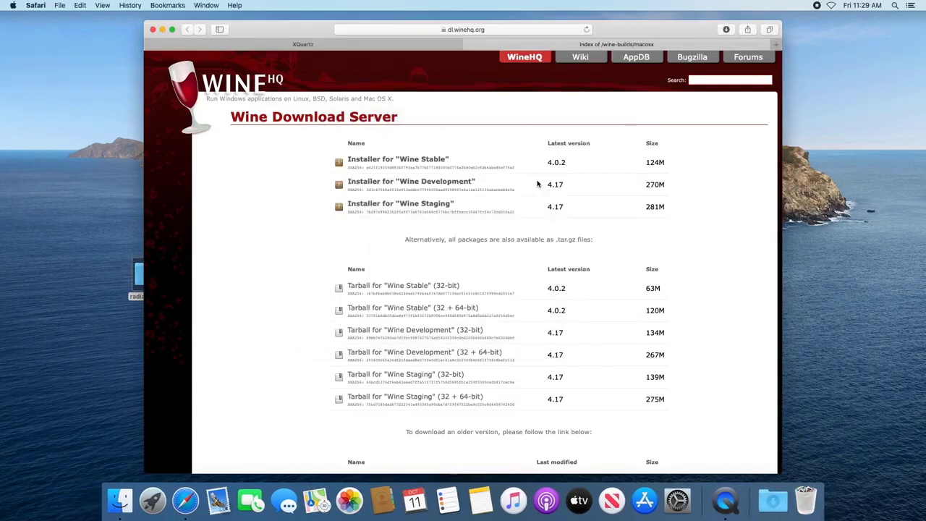
pyautogui.click(153, 30)
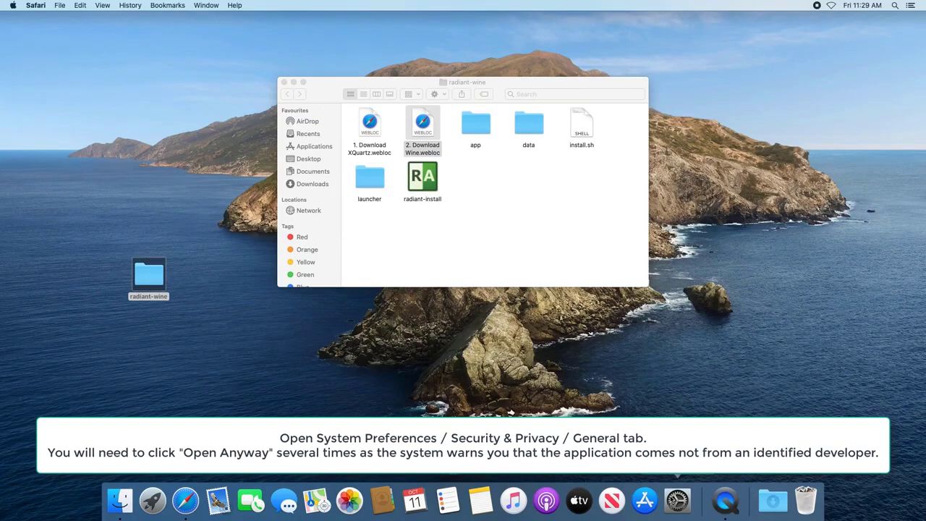
# Step: Display the General settings of Security & Privacy in System Preferences
pyautogui.click(676, 499)
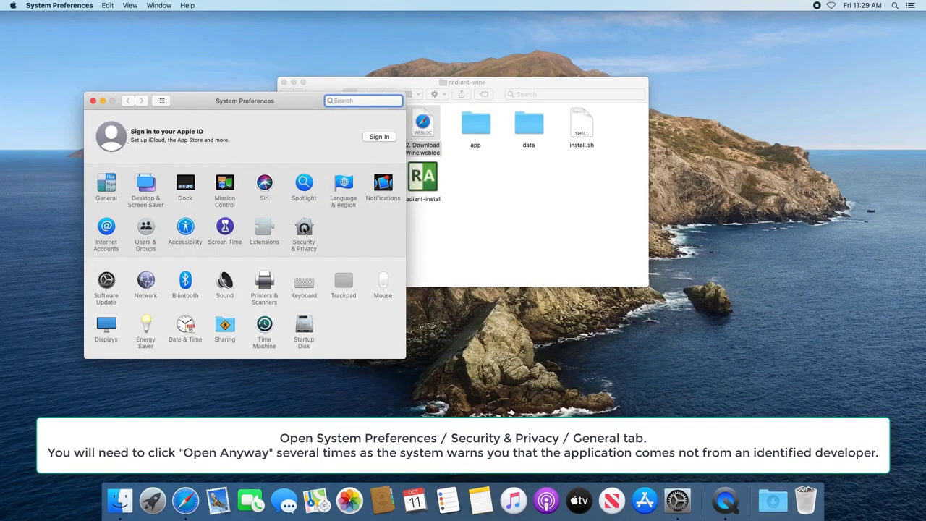
pyautogui.click(304, 230)
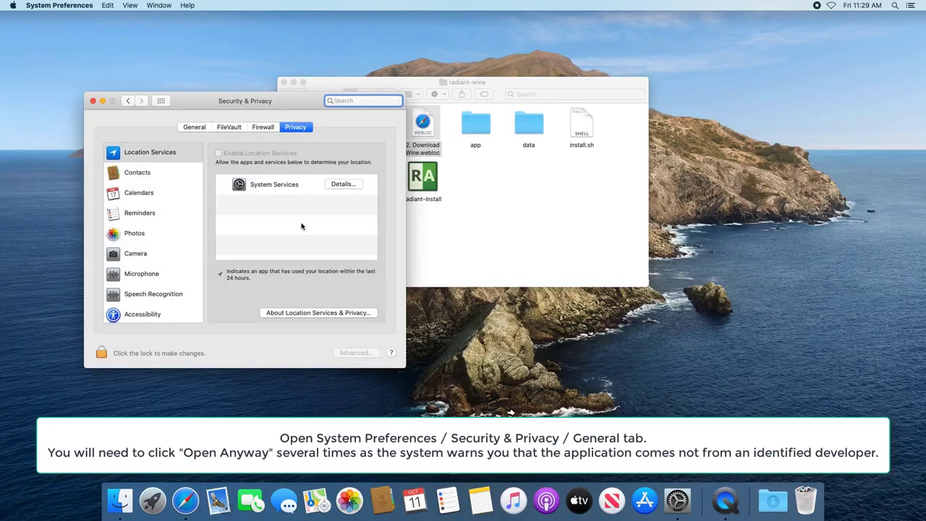
pyautogui.click(194, 127)
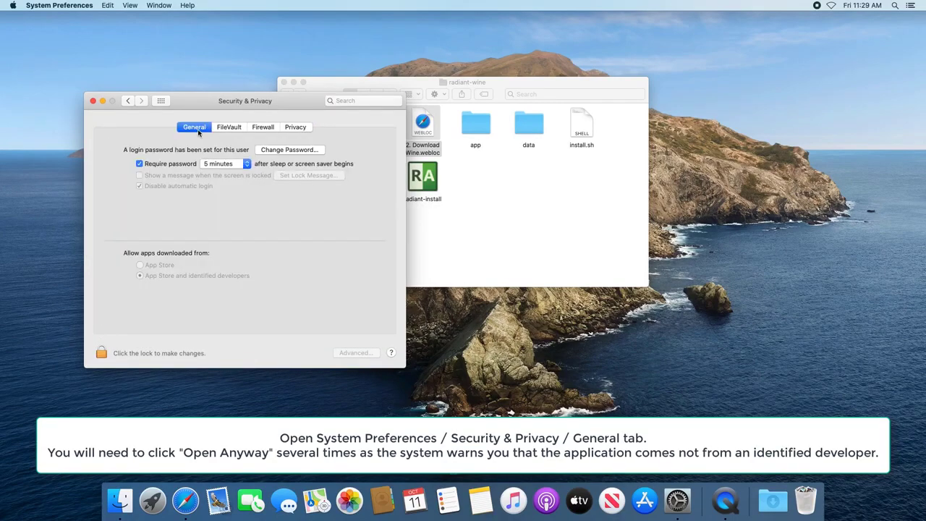
# Step: Run radiant-install from the radiant-wine folder, overriding the unverified-developer block and allowing access to the Desktop folder, and close the folder window
pyautogui.moveTo(408, 87); pyautogui.dragTo(552, 99)
pyautogui.click(571, 187)
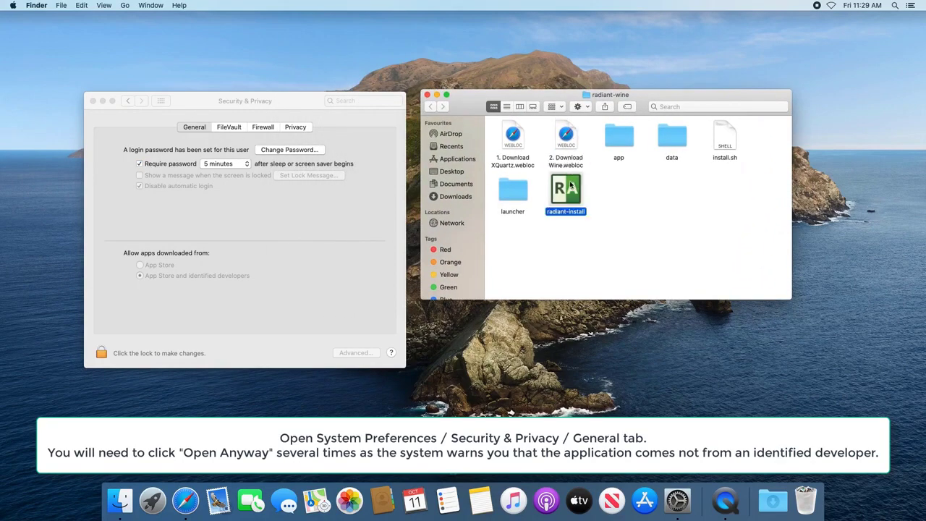
pyautogui.doubleClick(571, 192)
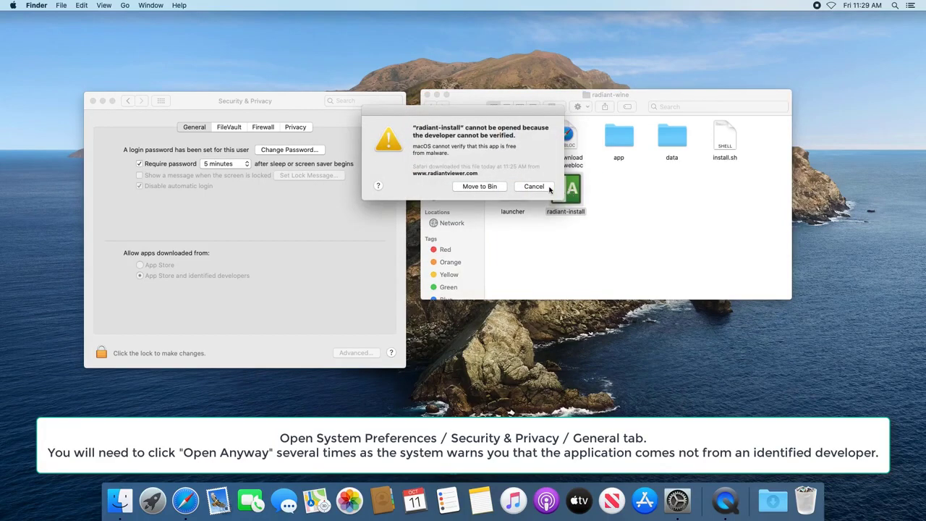
pyautogui.click(534, 186)
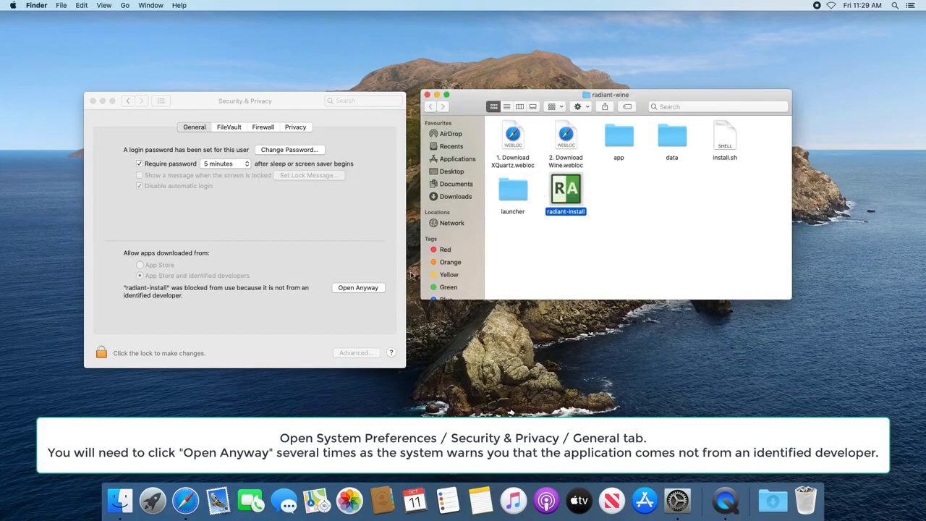
pyautogui.click(358, 288)
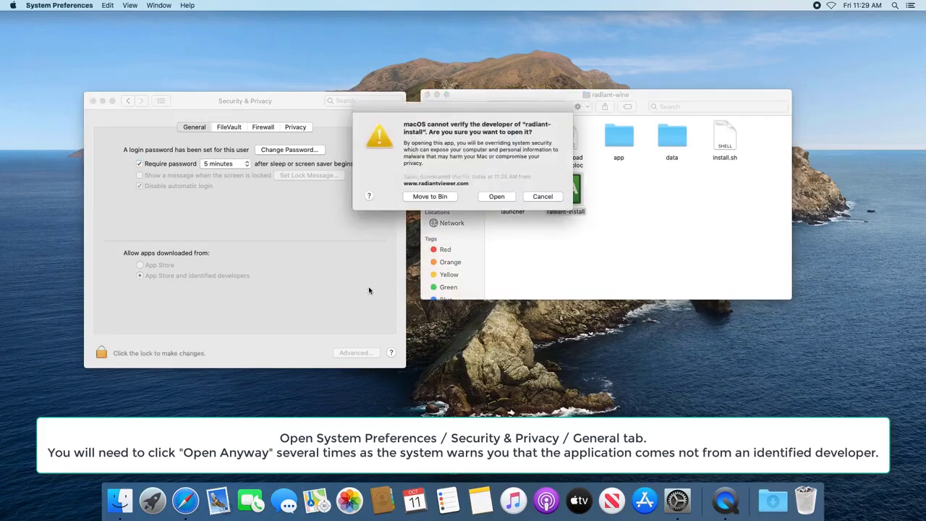
pyautogui.click(496, 198)
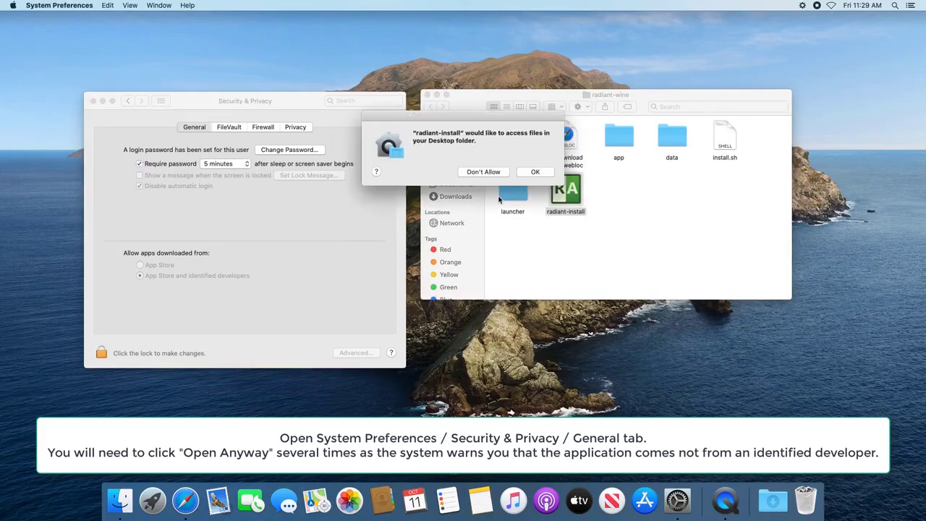
pyautogui.click(535, 172)
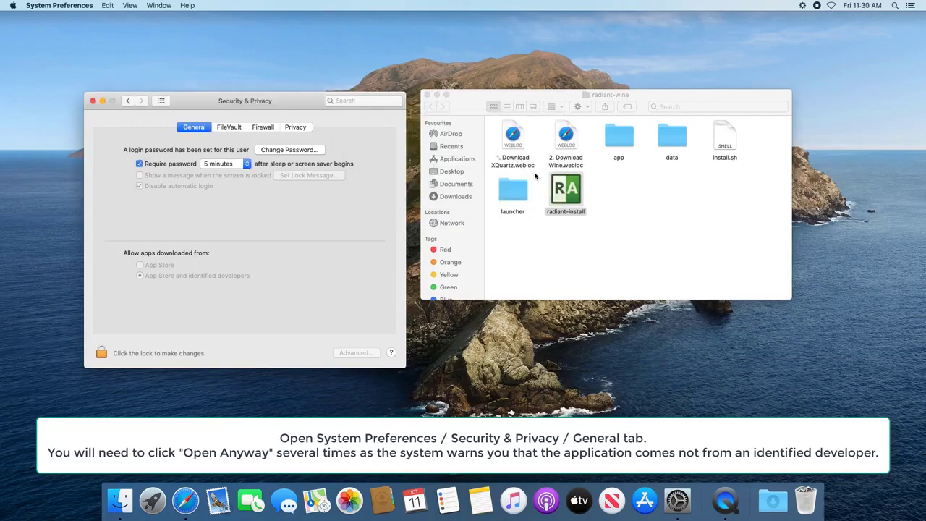
pyautogui.click(427, 95)
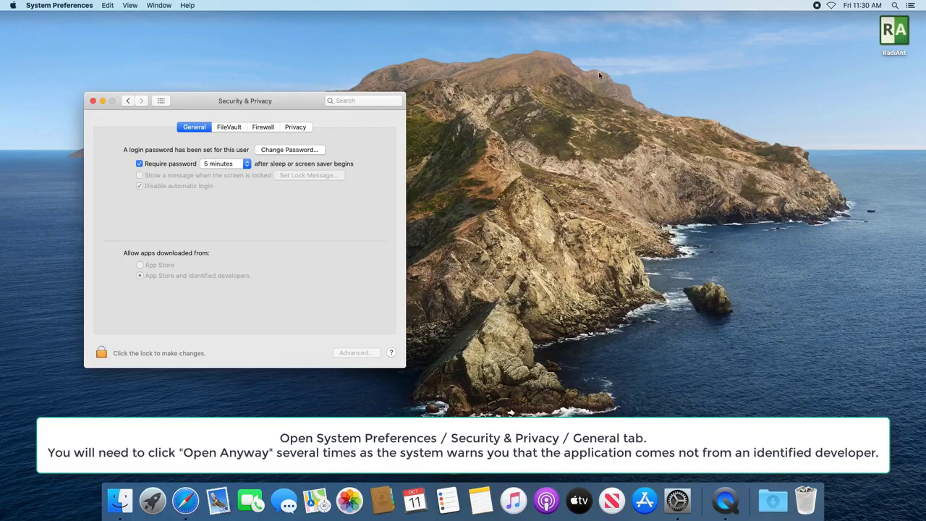
# Step: Launch RadiAnt from the desktop, overriding the unverified-developer block, and install the Wine Mono package it requires
pyautogui.click(893, 34)
pyautogui.doubleClick(893, 34)
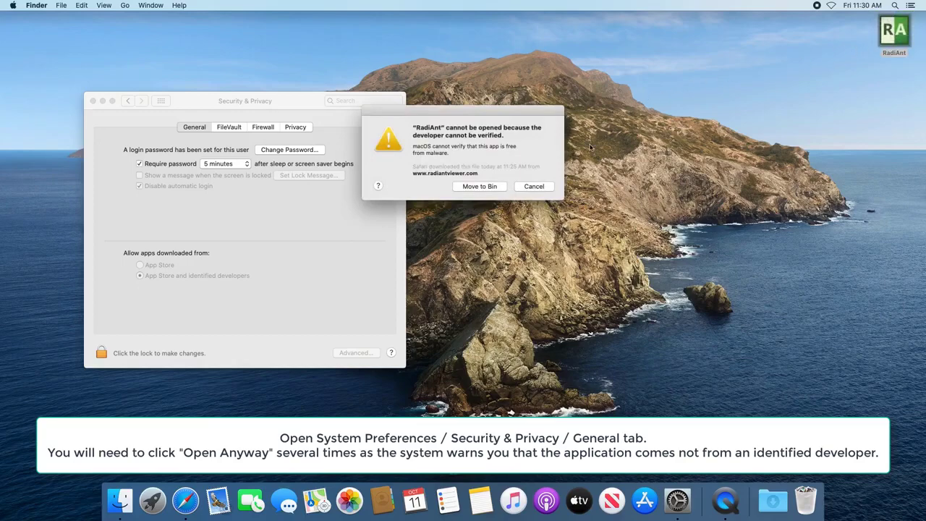
pyautogui.click(535, 187)
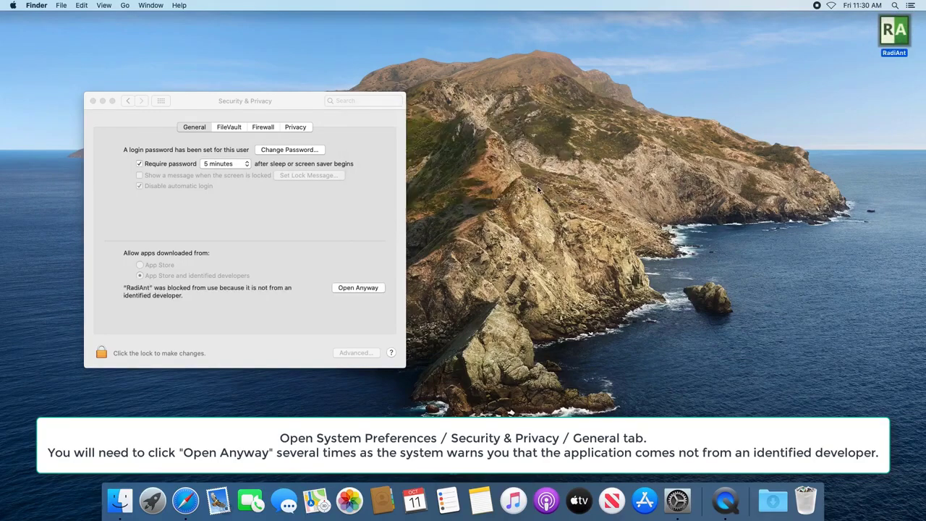
pyautogui.click(363, 289)
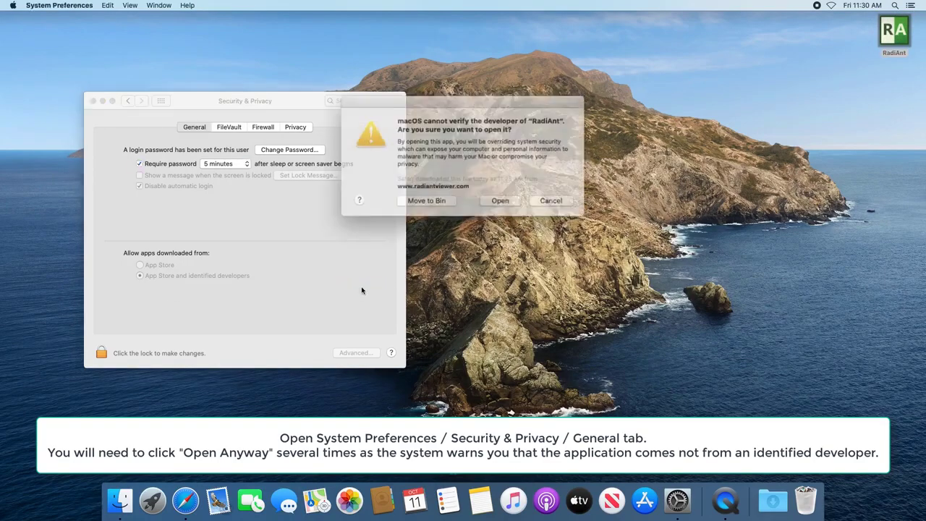
pyautogui.click(497, 196)
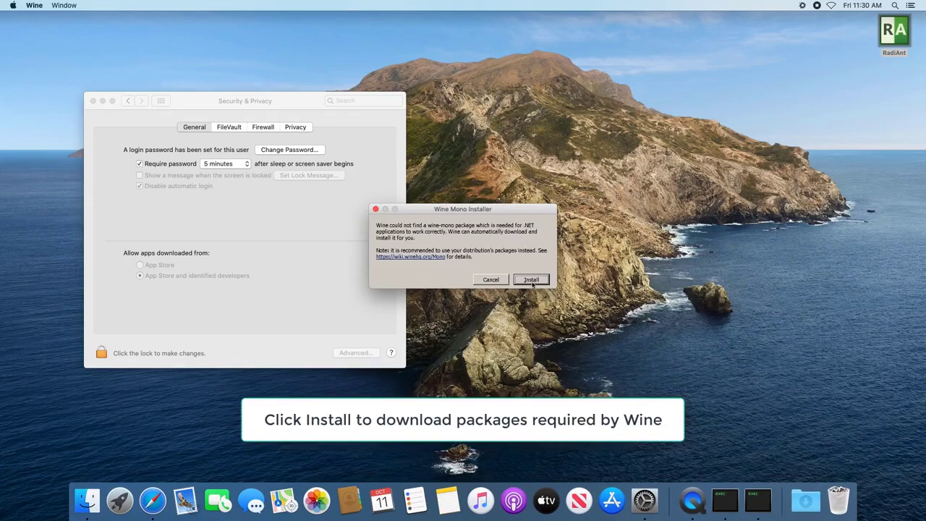
pyautogui.click(533, 283)
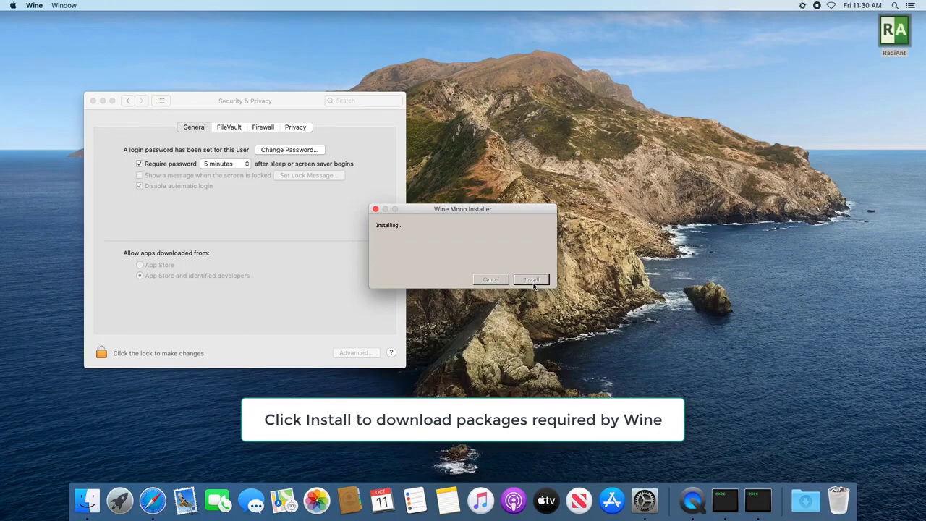
pyautogui.click(534, 283)
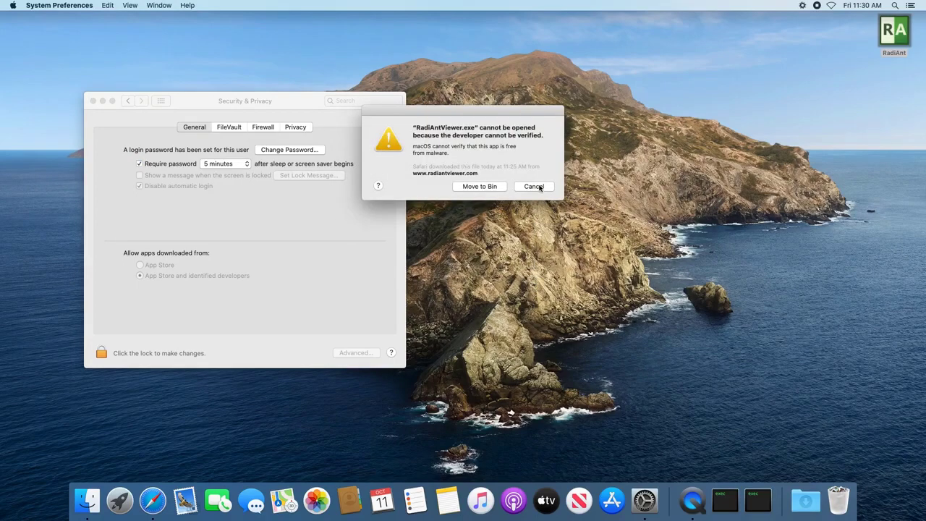
# Step: Choose to open the blocked RadiAntViewer.exe anyway and activate the trial license for RadiAnt DICOM Viewer
pyautogui.click(533, 186)
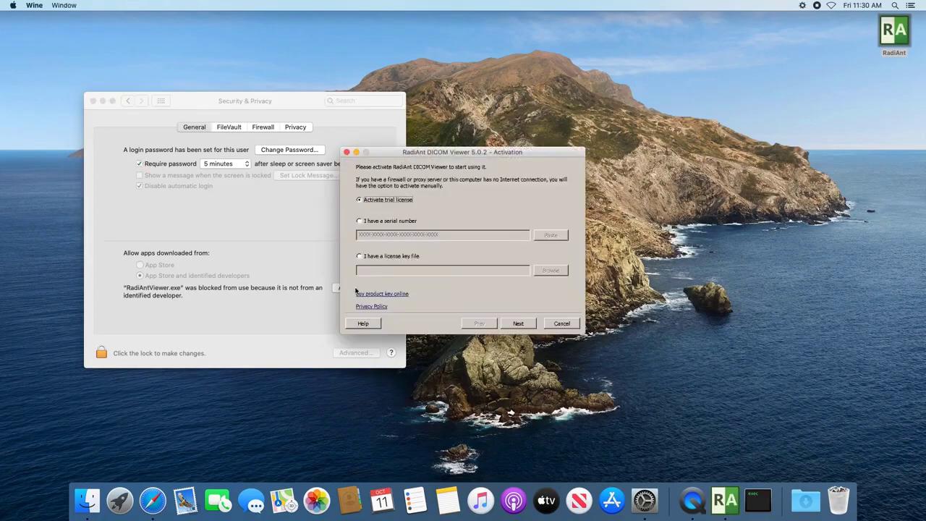
pyautogui.click(333, 279)
pyautogui.click(345, 288)
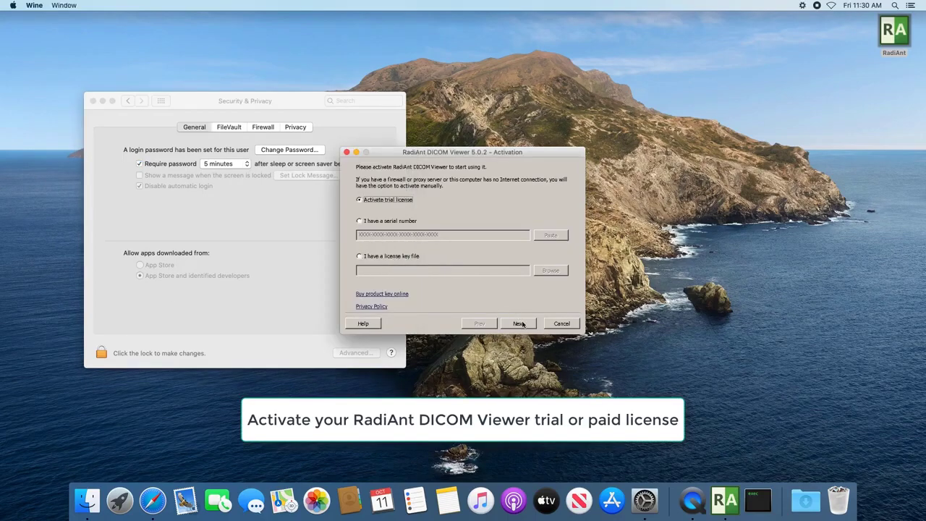
pyautogui.click(519, 323)
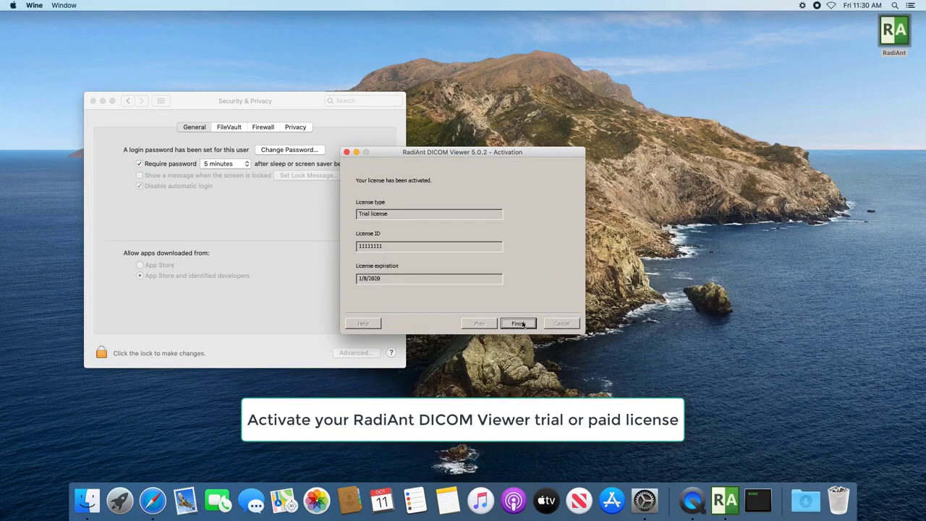
pyautogui.click(520, 323)
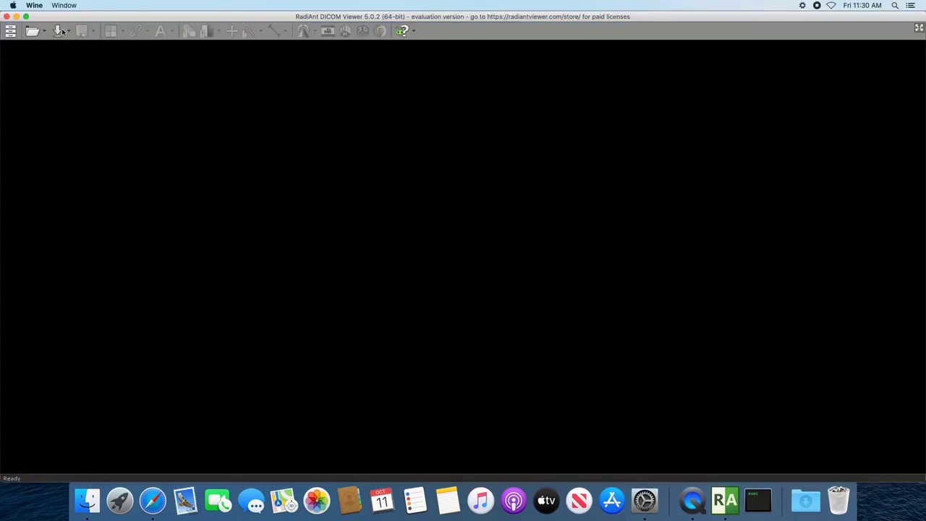
# Step: Close the RadiAnt DICOM Viewer window and confirm that RadiAntViewer.exe may be opened
pyautogui.click(7, 16)
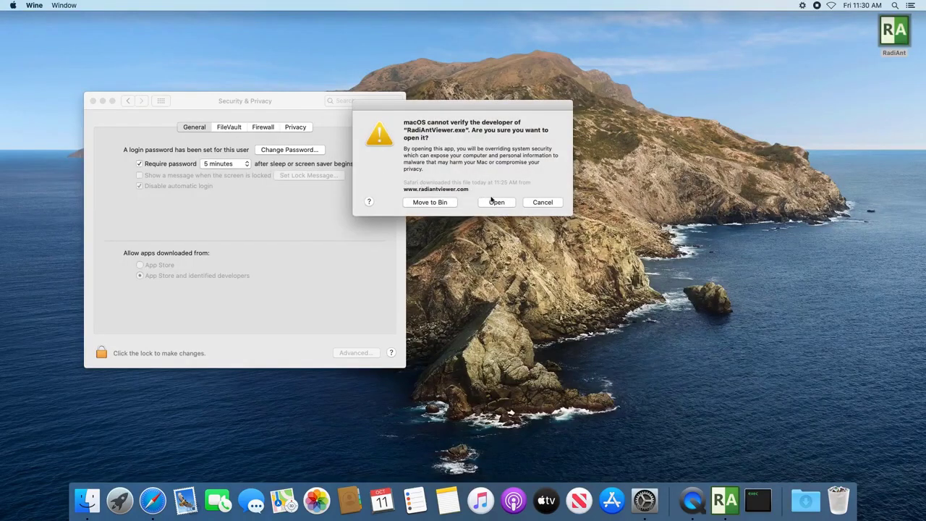
pyautogui.click(496, 202)
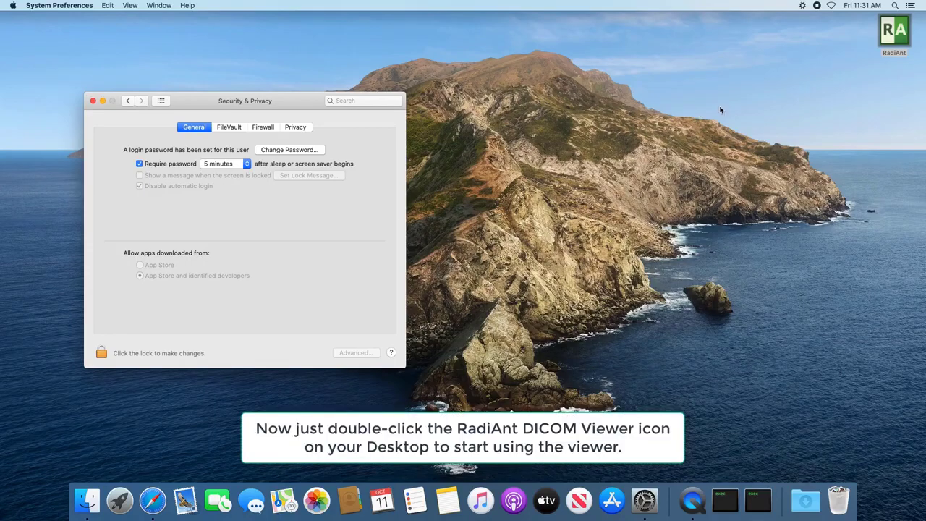
# Step: Relaunch RadiAnt from the desktop and display the About information for RadiAnt DICOM Viewer
pyautogui.doubleClick(893, 30)
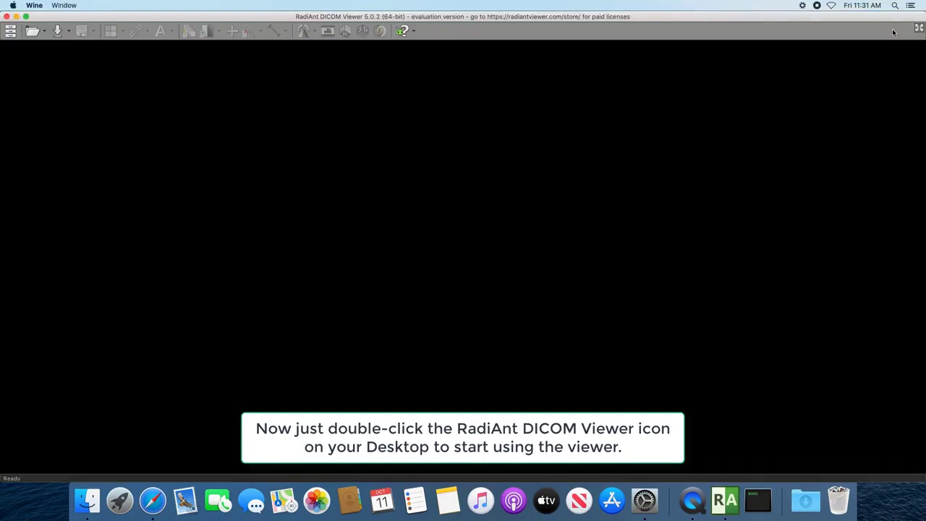
pyautogui.click(413, 32)
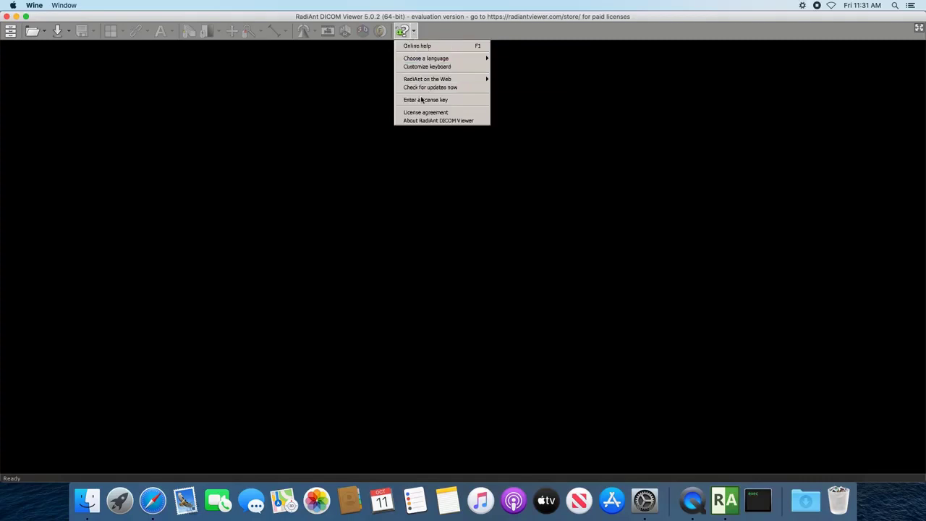
pyautogui.click(427, 121)
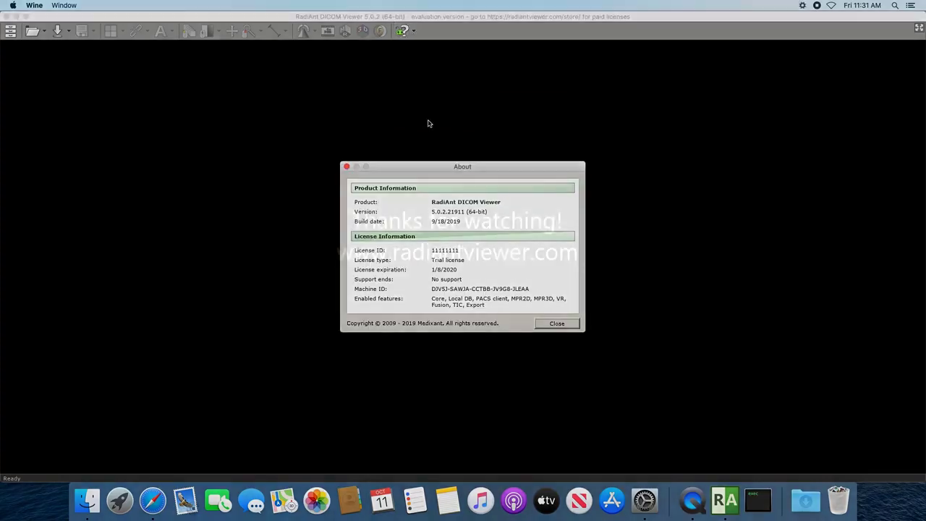